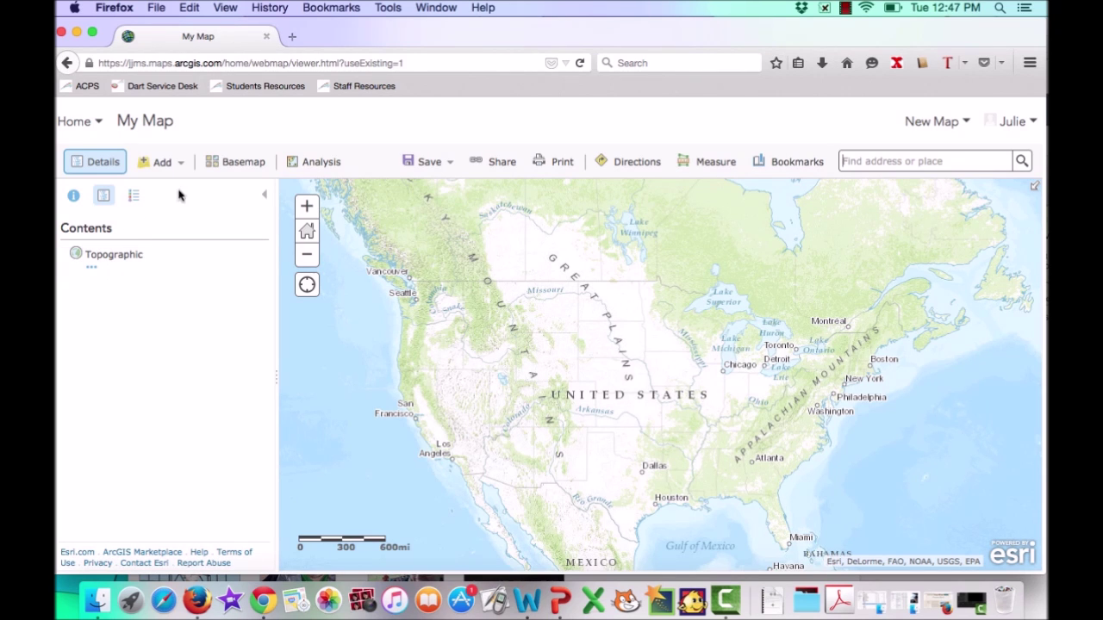
# Step: Search 'Moonstone Beach', zoom to the Cambria, California result, and dismiss its popup
pyautogui.click(226, 163)
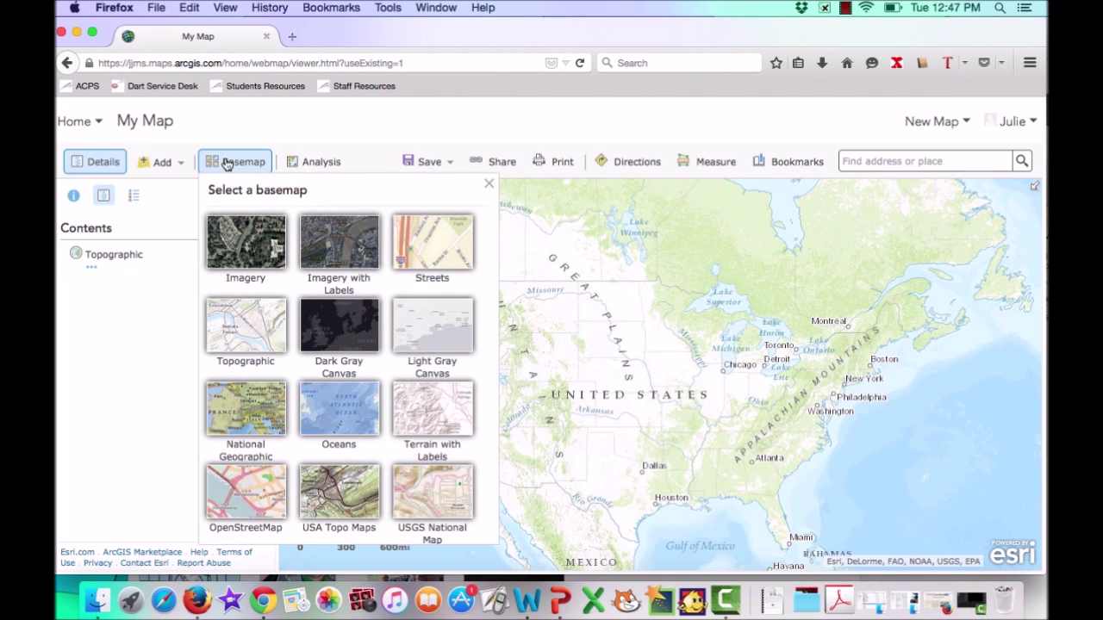
pyautogui.click(227, 164)
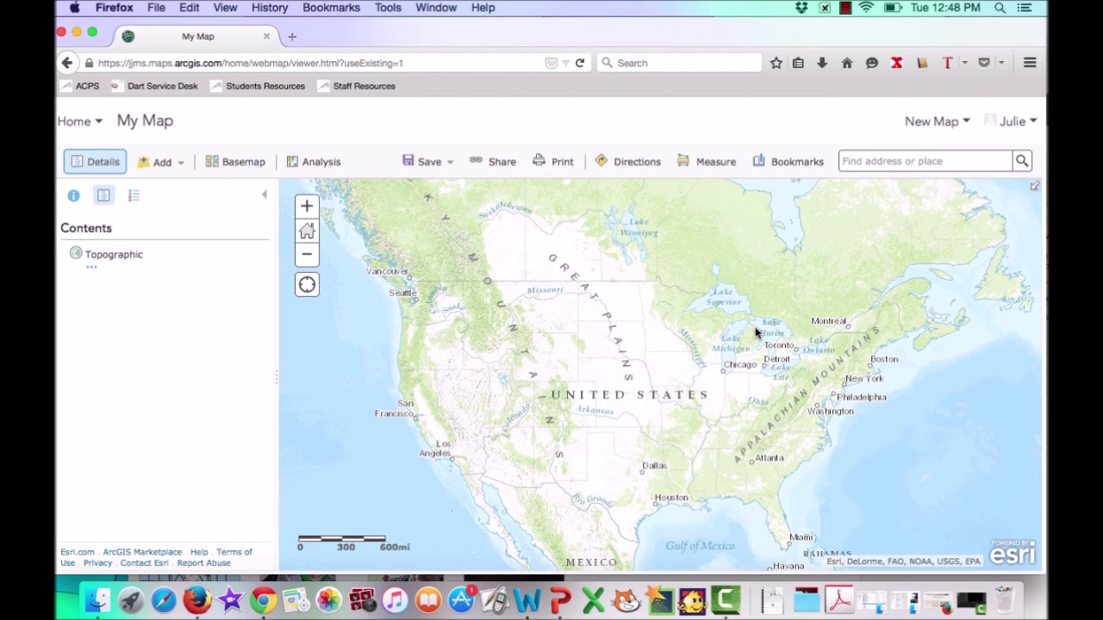
pyautogui.click(922, 159)
pyautogui.write('Moonst')
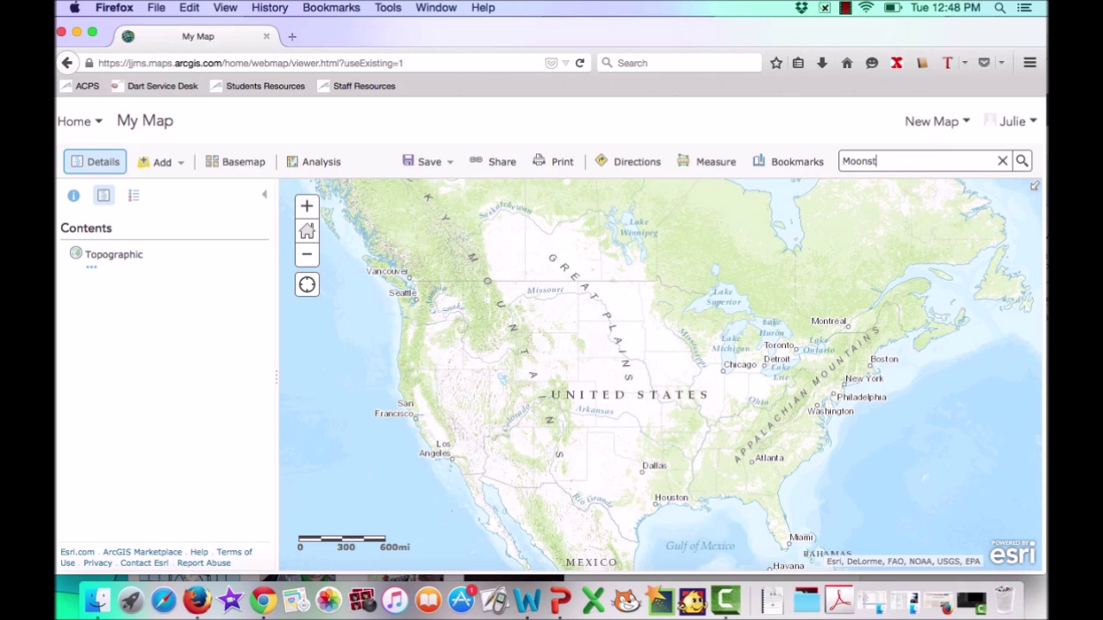
pyautogui.write('one Beach')
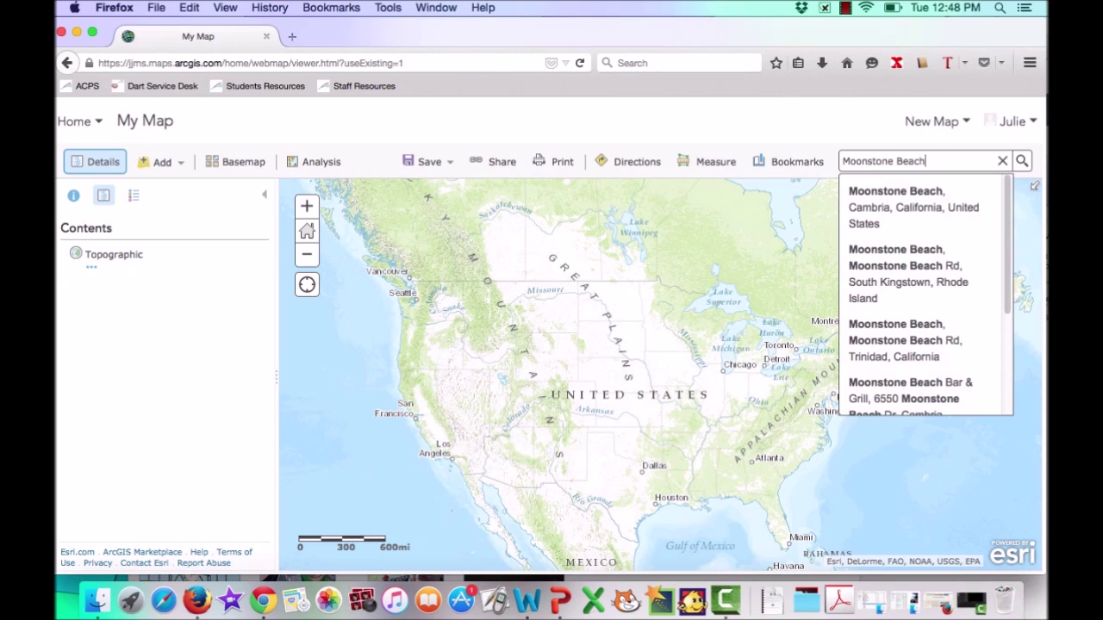
pyautogui.click(928, 199)
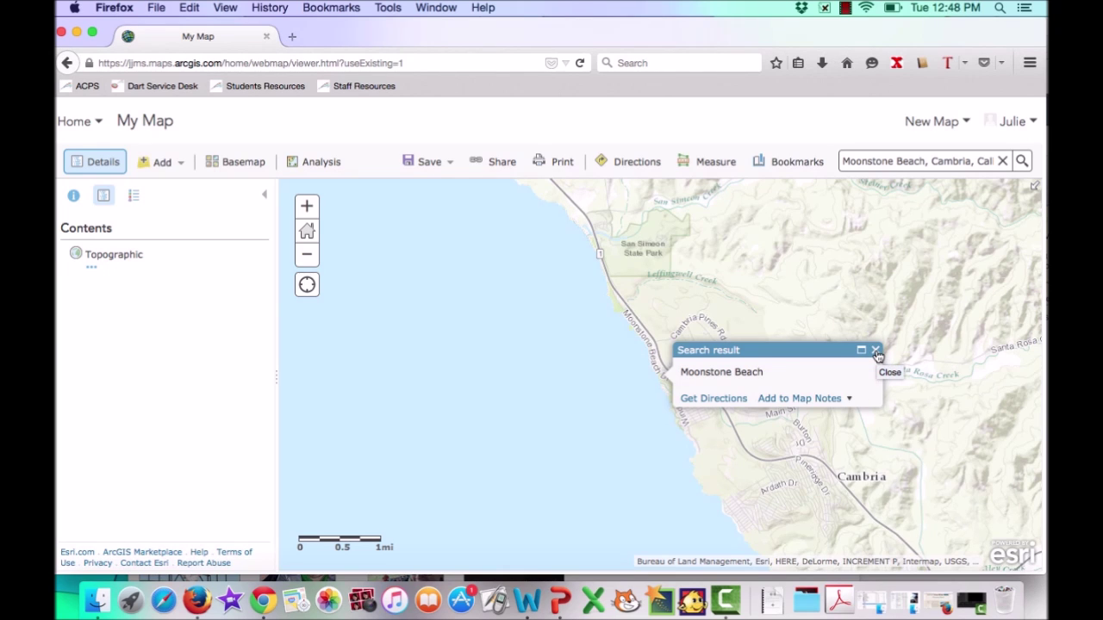
pyautogui.click(876, 351)
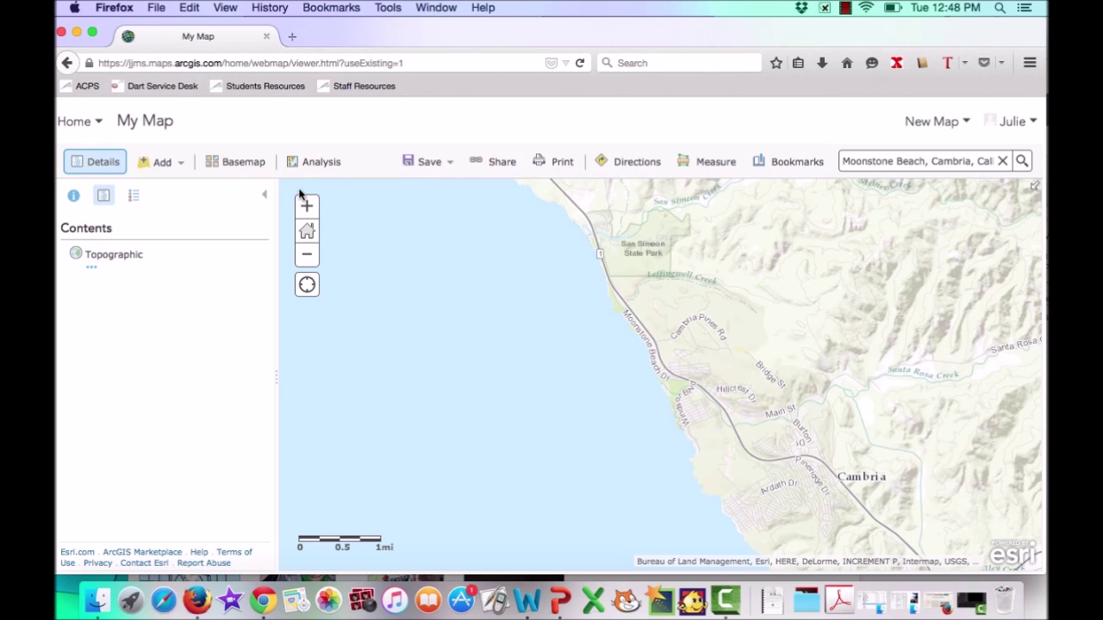
pyautogui.click(238, 169)
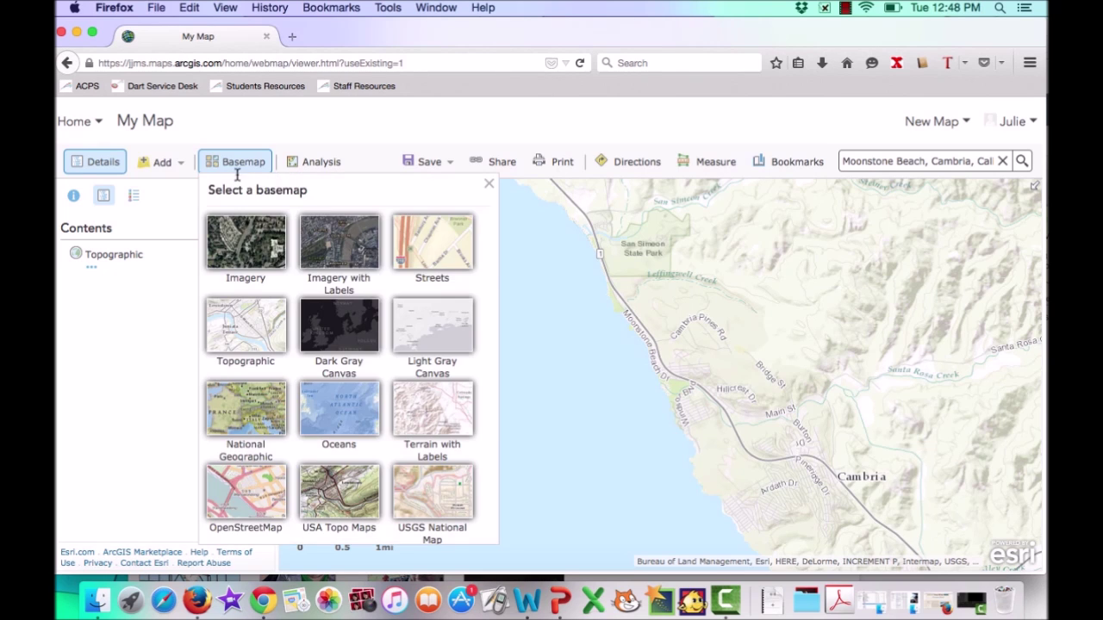
# Step: Switch the basemap to Imagery, zoom in one level, and pan to center the beach
pyautogui.click(241, 246)
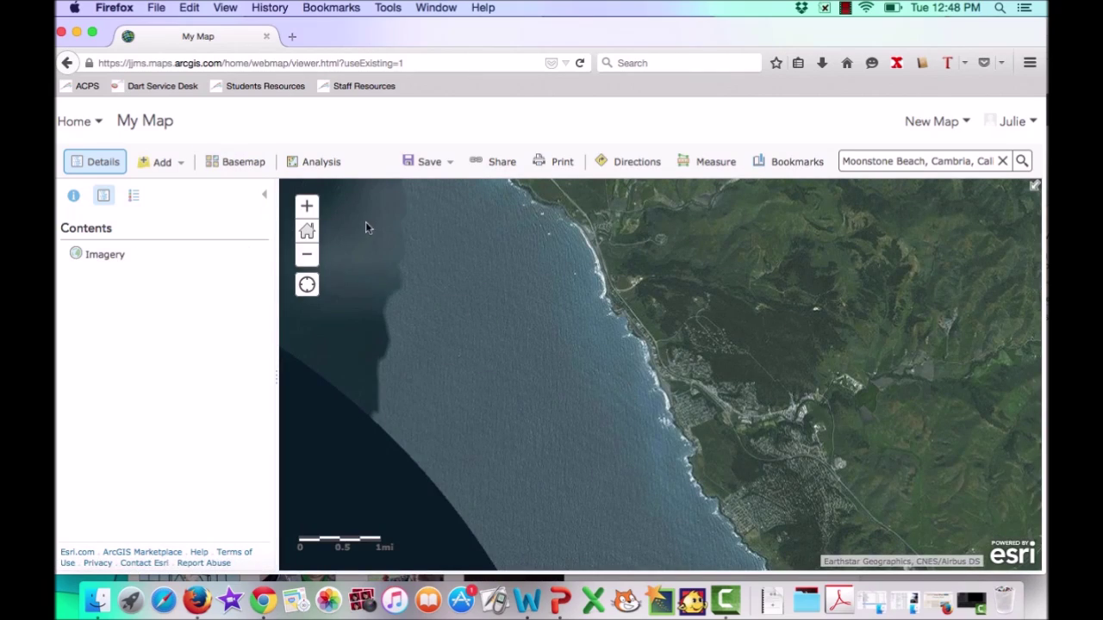
pyautogui.click(307, 205)
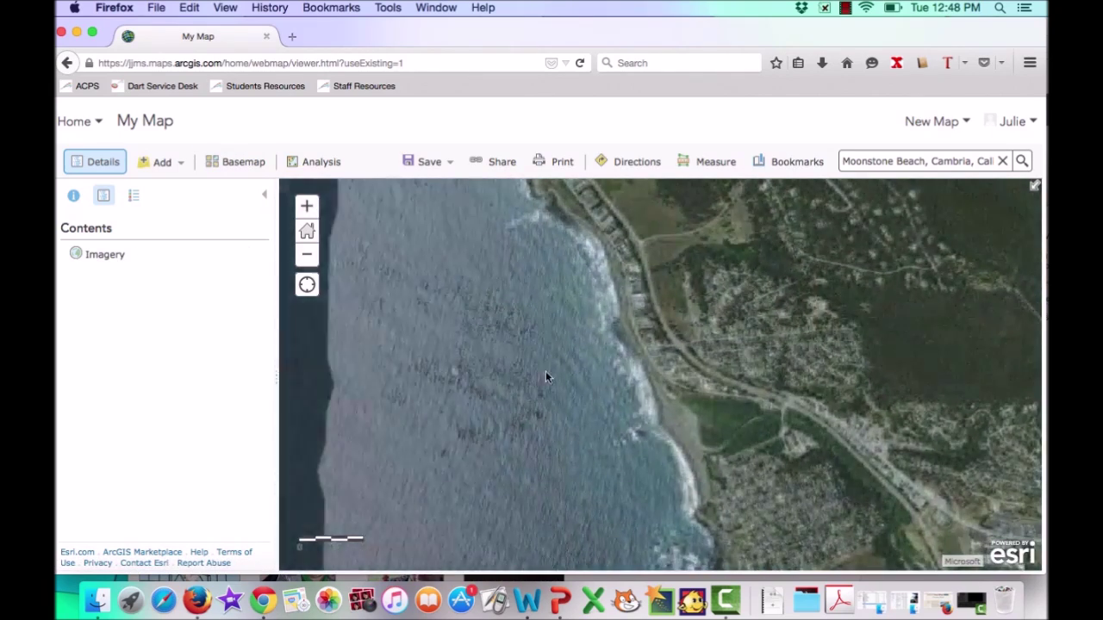
pyautogui.moveTo(579, 392); pyautogui.dragTo(561, 337)
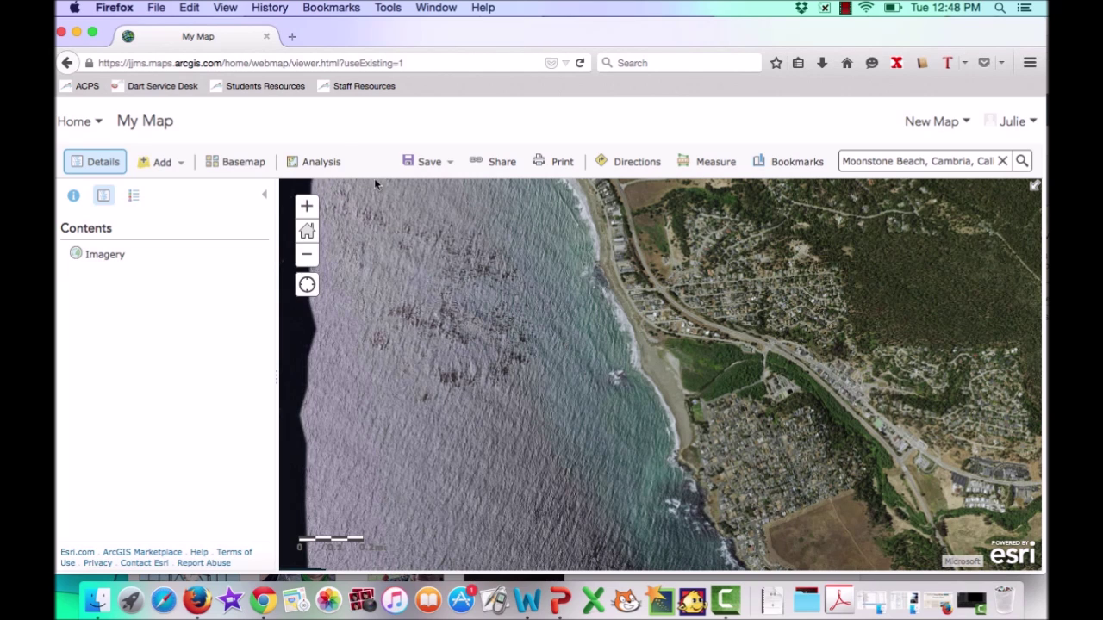
pyautogui.click(161, 171)
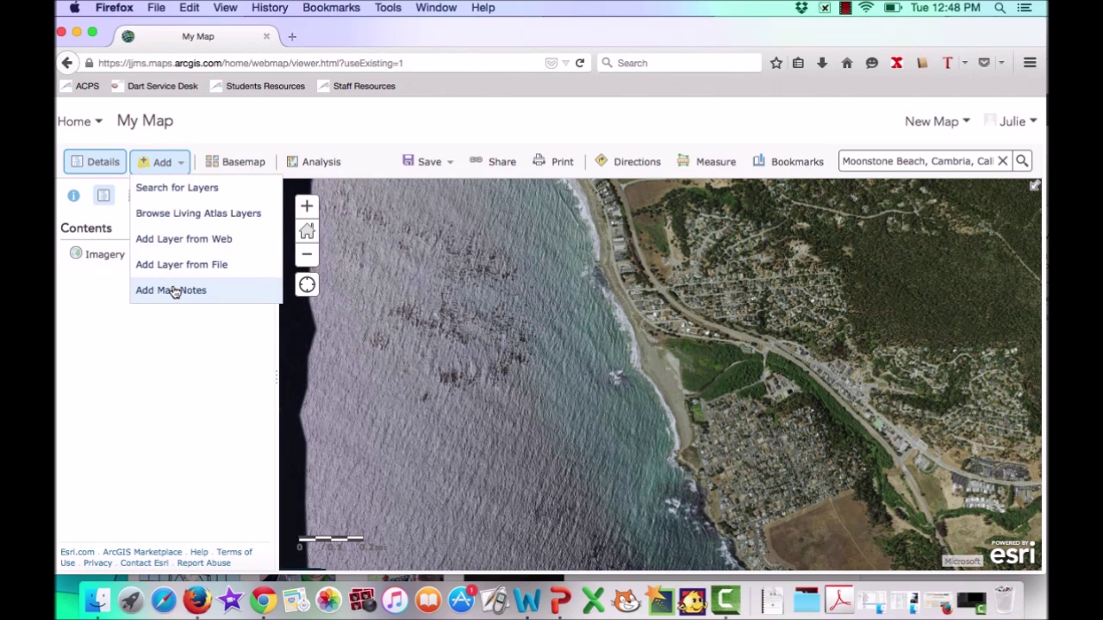
# Step: Create a map notes layer named 'Autobiographical Map'
pyautogui.click(229, 300)
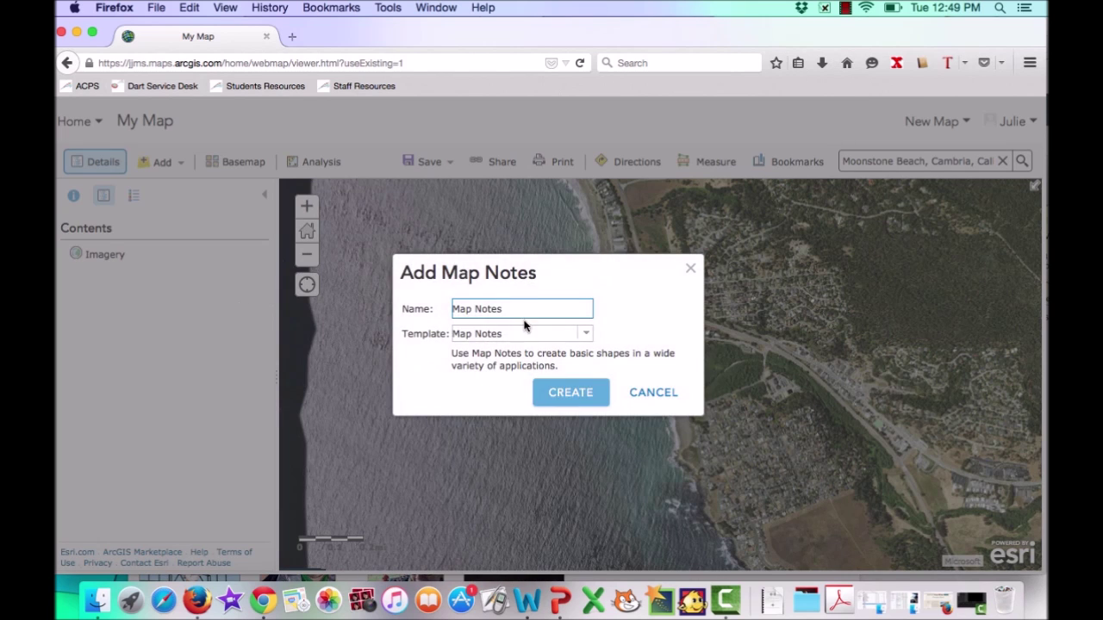
pyautogui.press('super+a')
pyautogui.press('BackSpace')
pyautogui.write('Autobiographical Map')
pyautogui.click(572, 393)
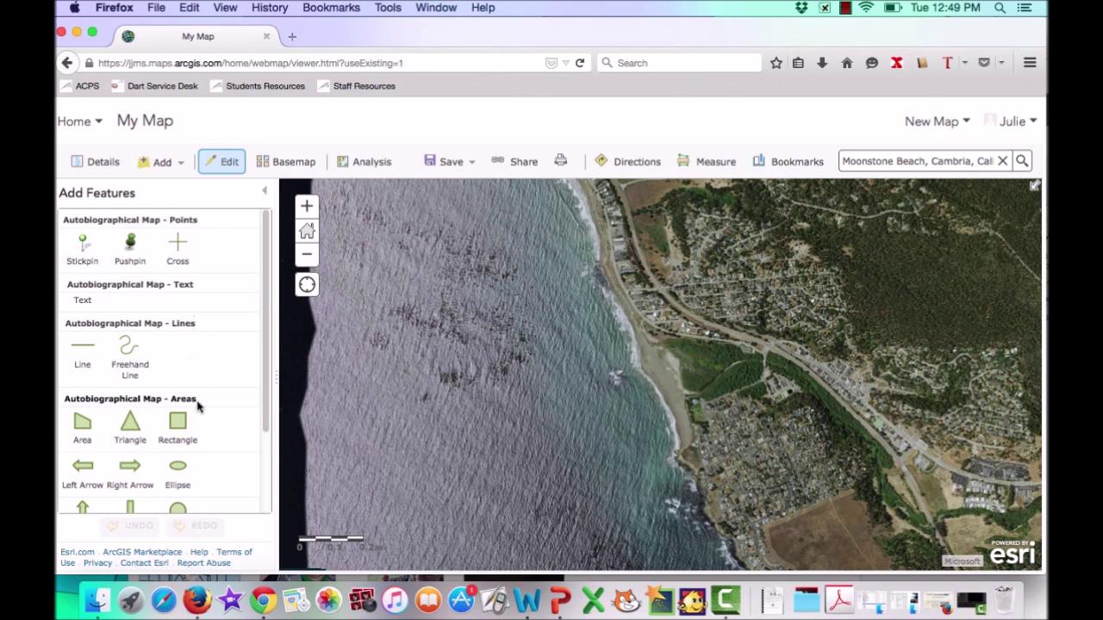
pyautogui.moveTo(269, 411)
pyautogui.mouseDown()
pyautogui.moveTo(274, 495)
pyautogui.moveTo(273, 389)
pyautogui.mouseUp()
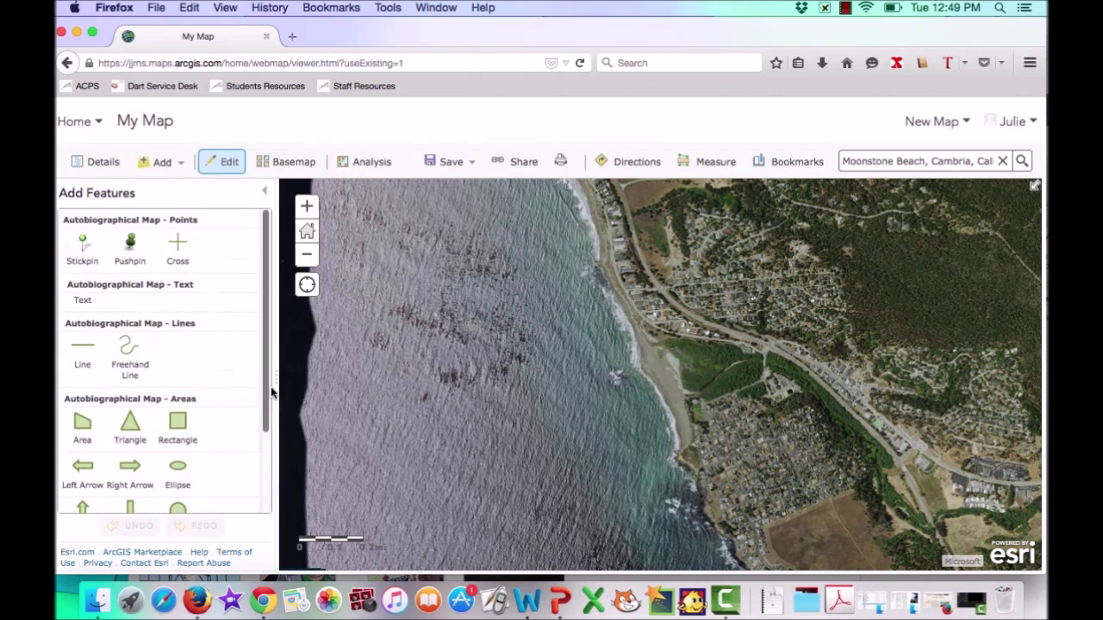
pyautogui.click(131, 246)
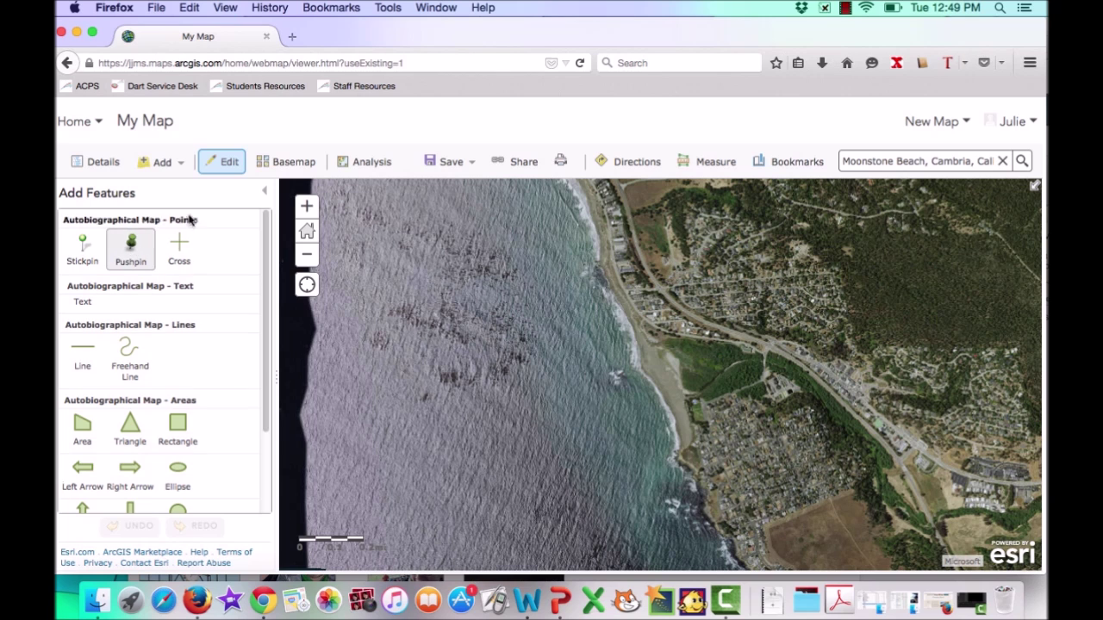
# Step: Drop a pushpin on the beach shoreline and title it 'Moonstone Beach'
pyautogui.click(656, 366)
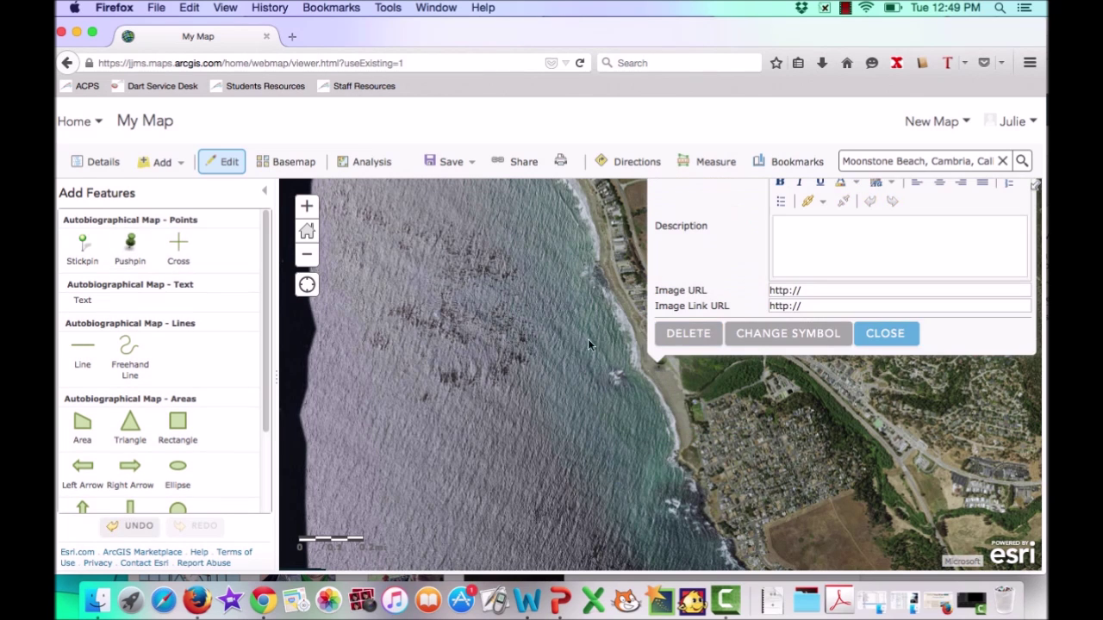
pyautogui.moveTo(584, 312); pyautogui.dragTo(461, 415)
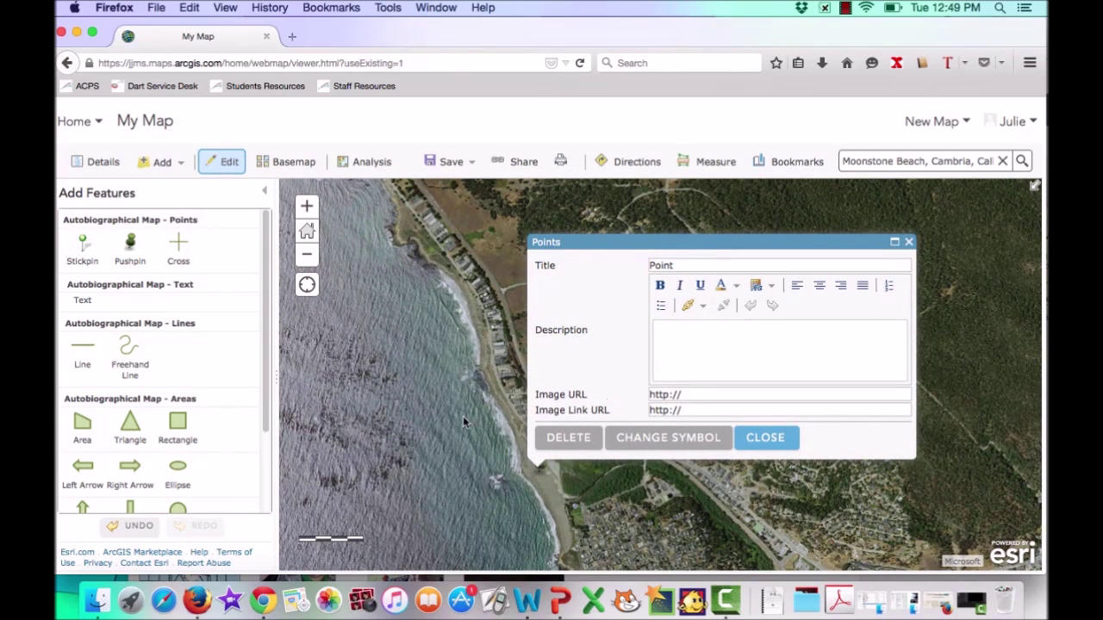
pyautogui.doubleClick(686, 266)
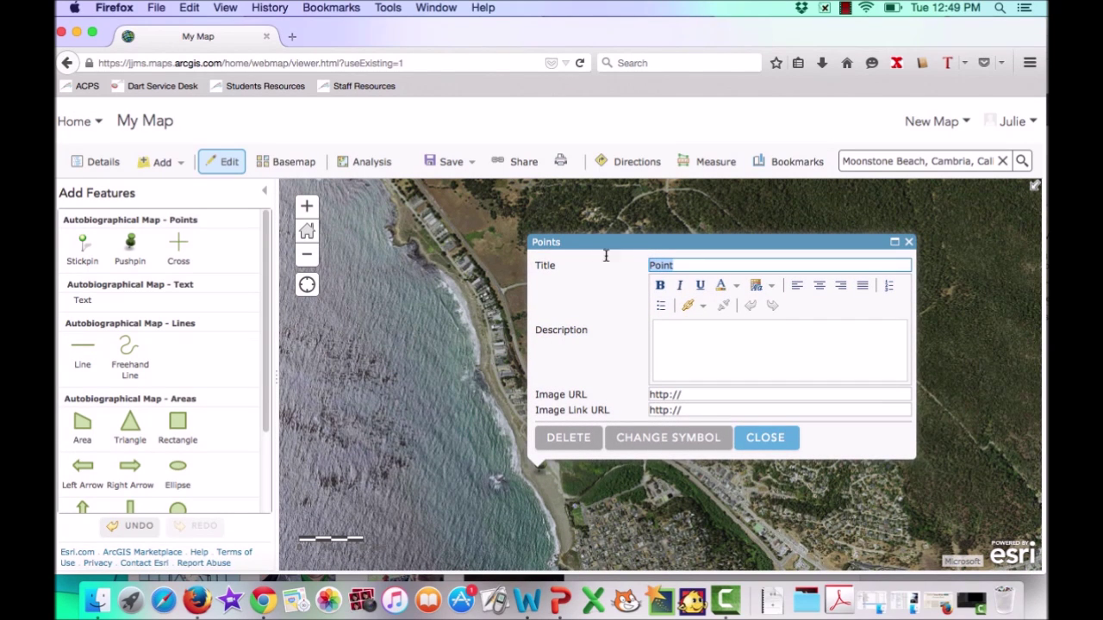
pyautogui.write('Moonstone Beach')
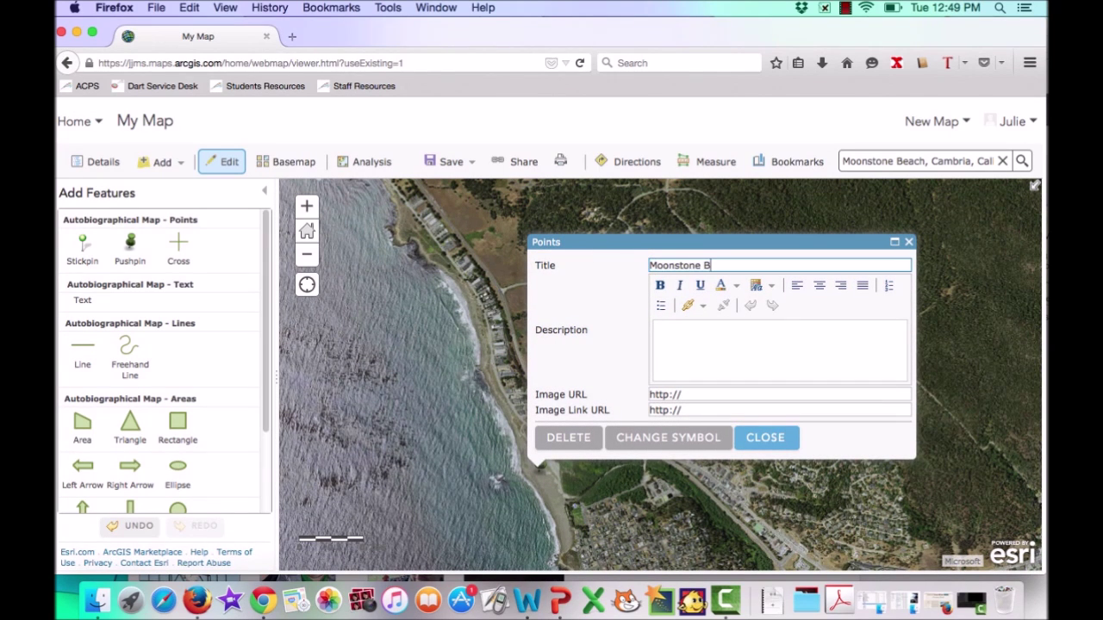
# Step: Describe the point as 'First stop along the Pacific Coast Highway in summer 2015.'
pyautogui.click(737, 335)
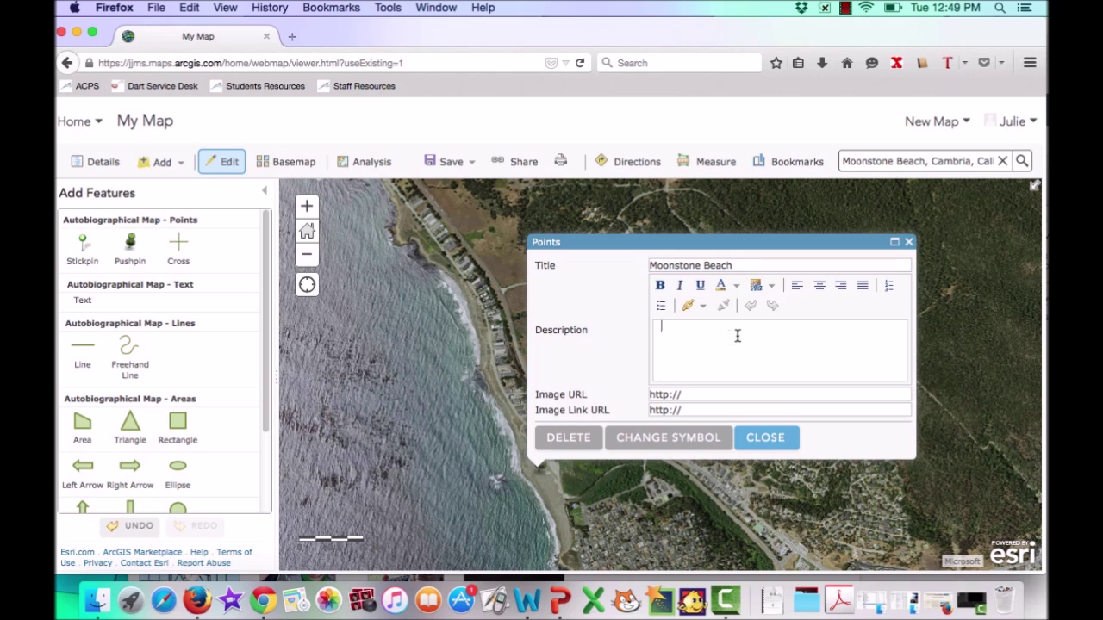
pyautogui.write('First Stop along the Pacific Coast Highwa')
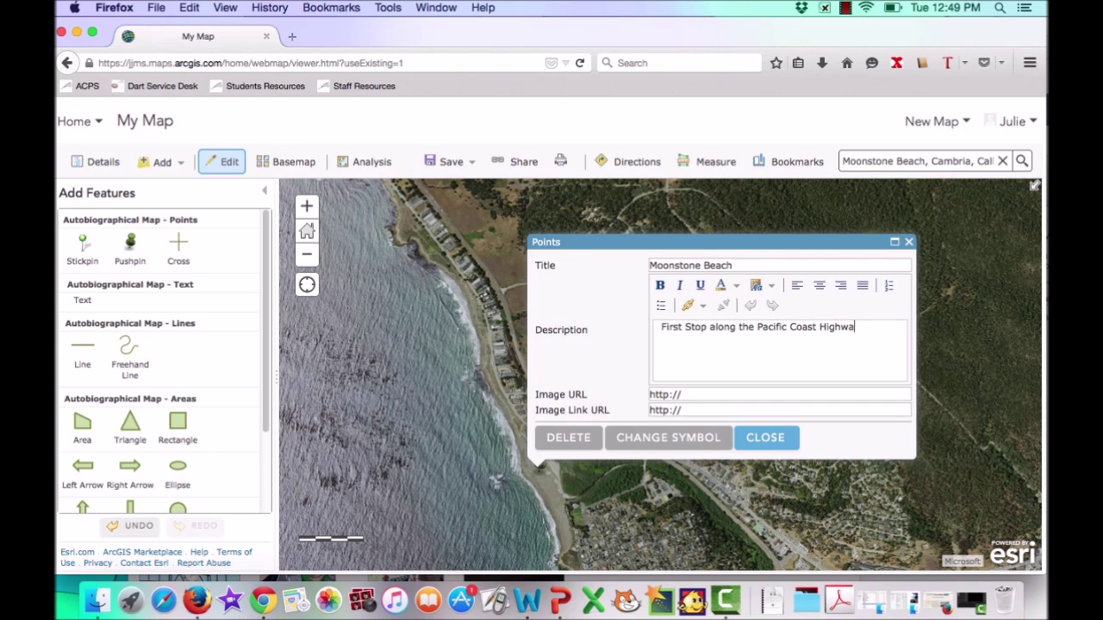
pyautogui.write('y in summer 2015.')
pyautogui.click(693, 327)
pyautogui.press('BackSpace')
pyautogui.write('s')
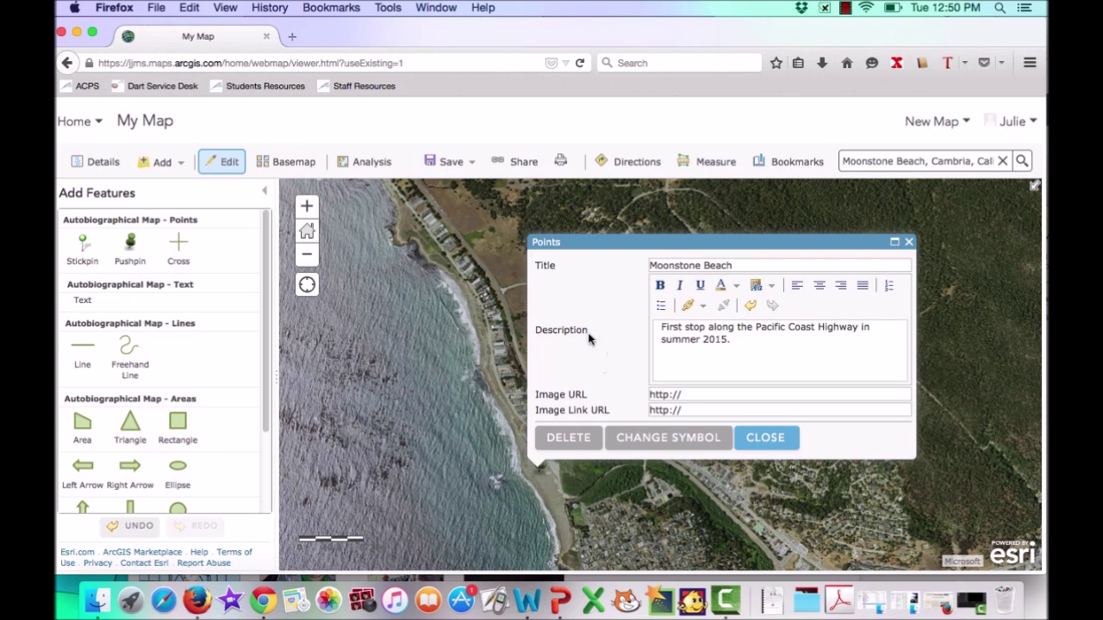
pyautogui.click(765, 439)
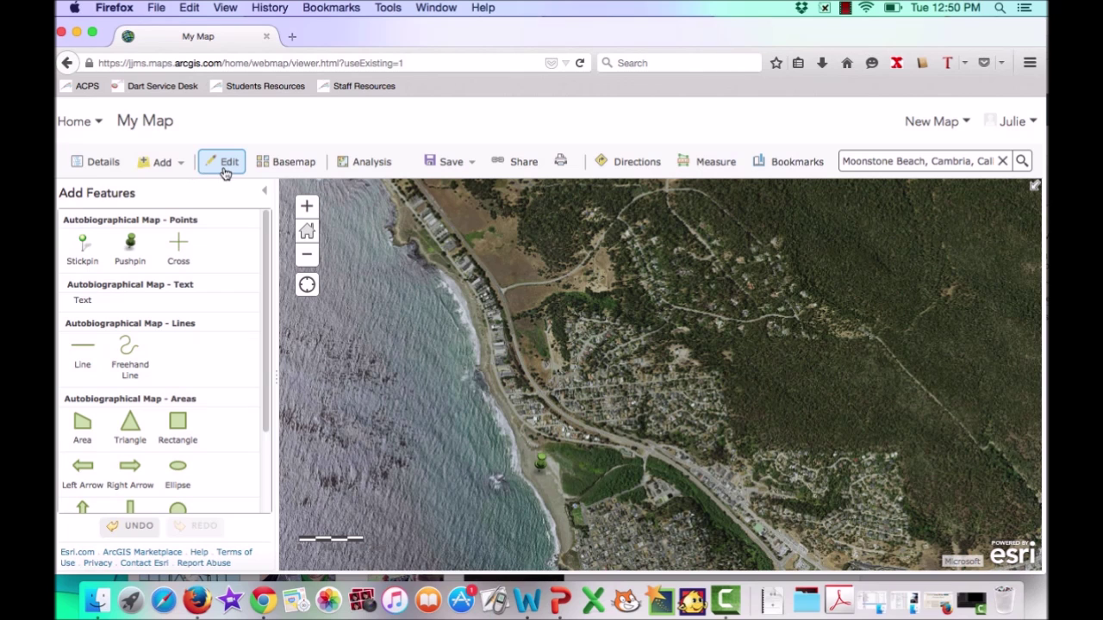
# Step: Exit Edit mode and preview the Moonstone Beach point's popup with its trip description
pyautogui.click(541, 469)
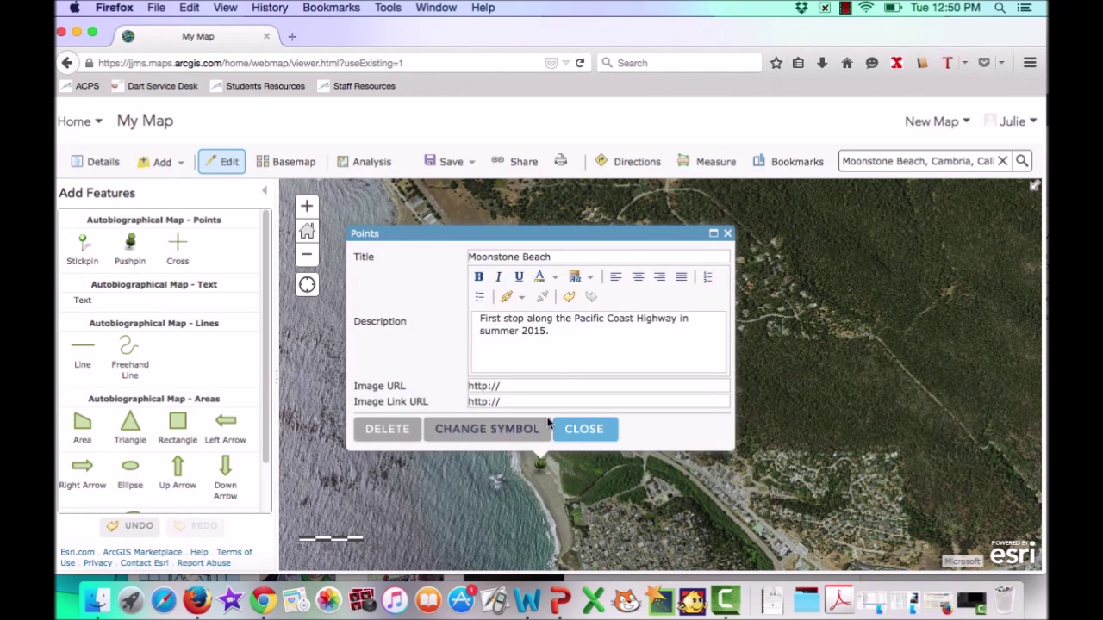
pyautogui.click(728, 235)
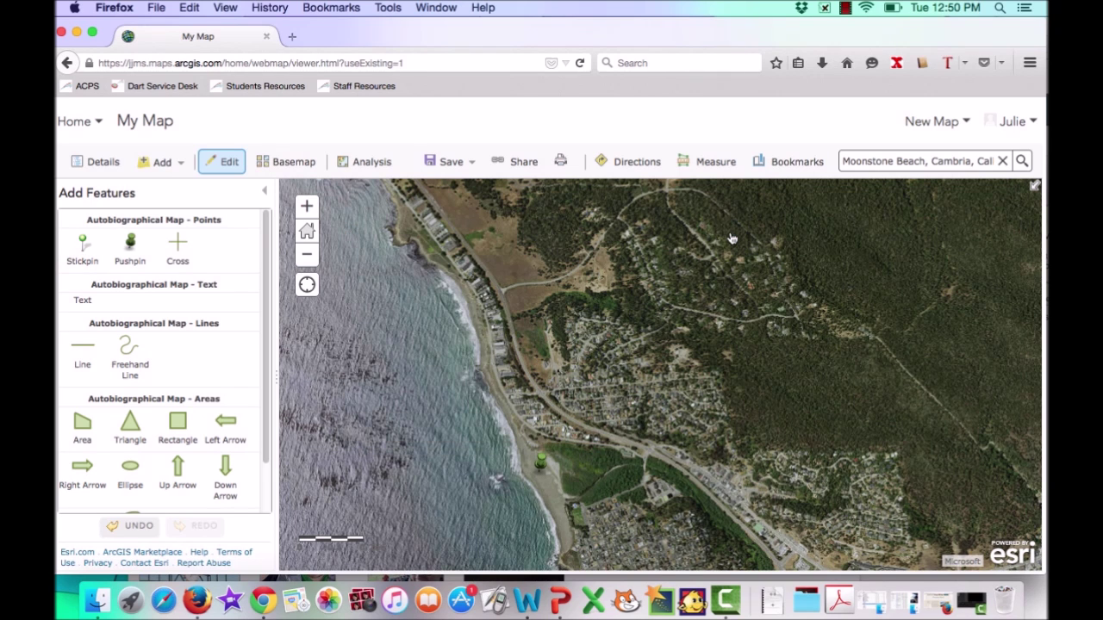
pyautogui.click(224, 165)
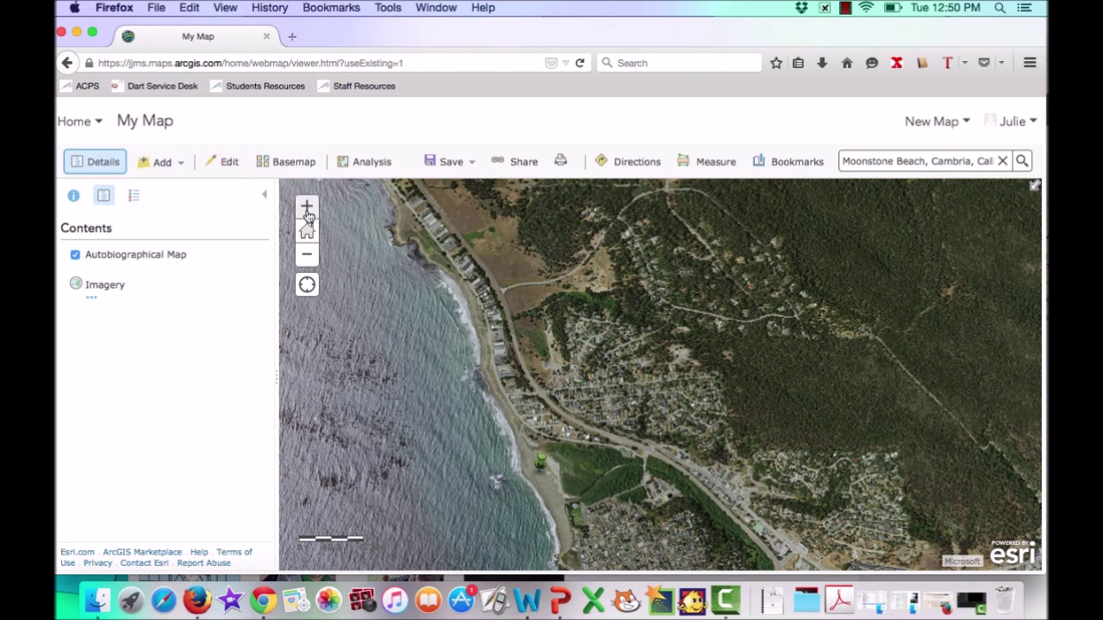
pyautogui.click(540, 463)
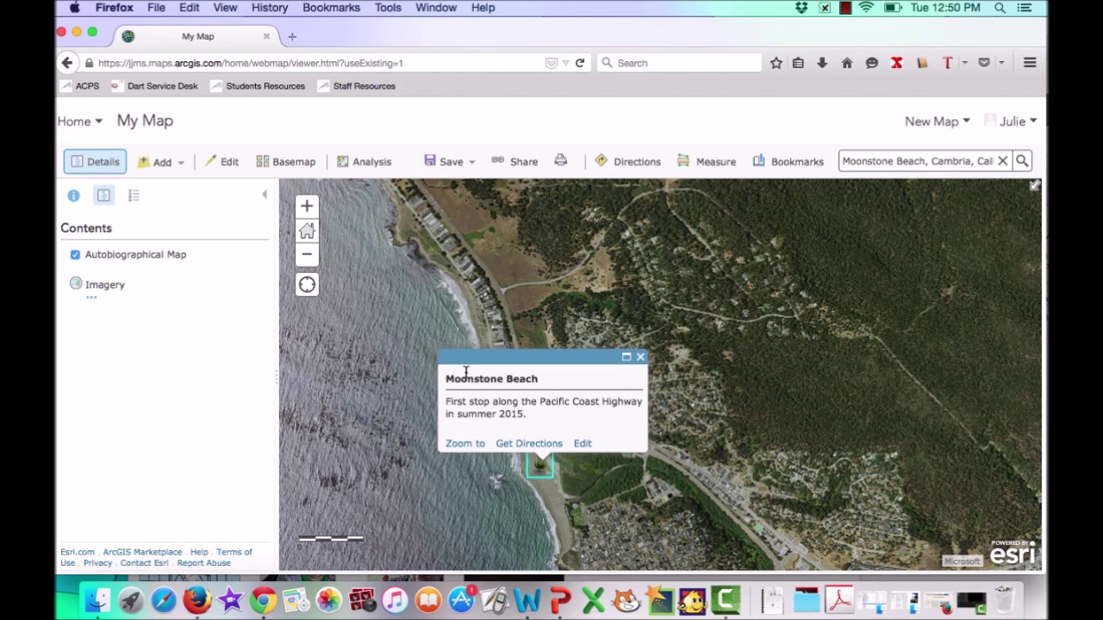
pyautogui.click(640, 357)
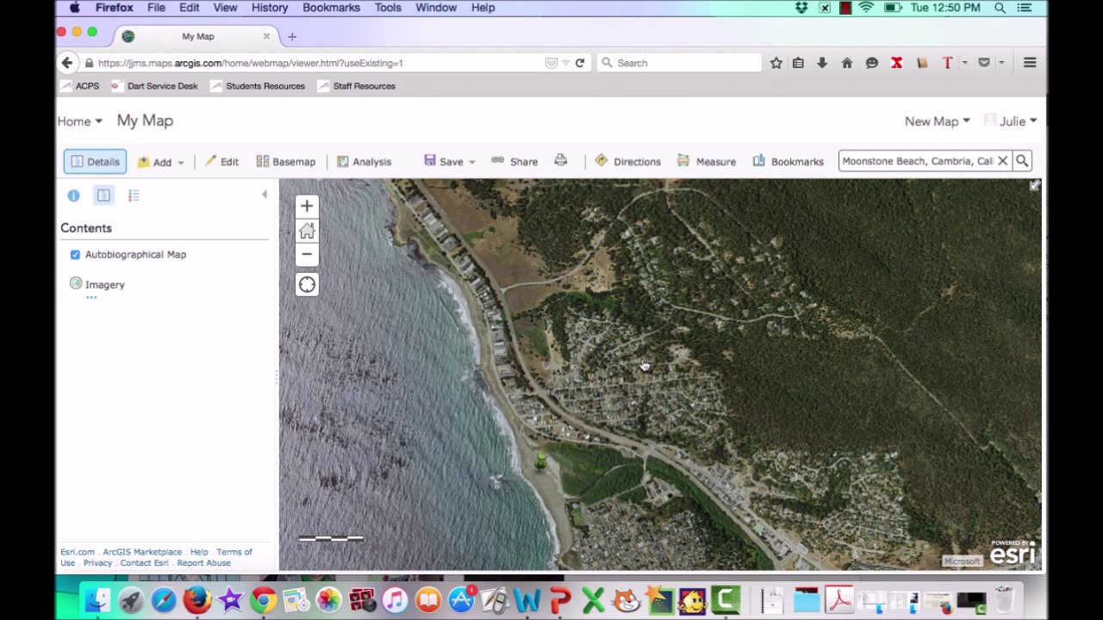
pyautogui.click(540, 462)
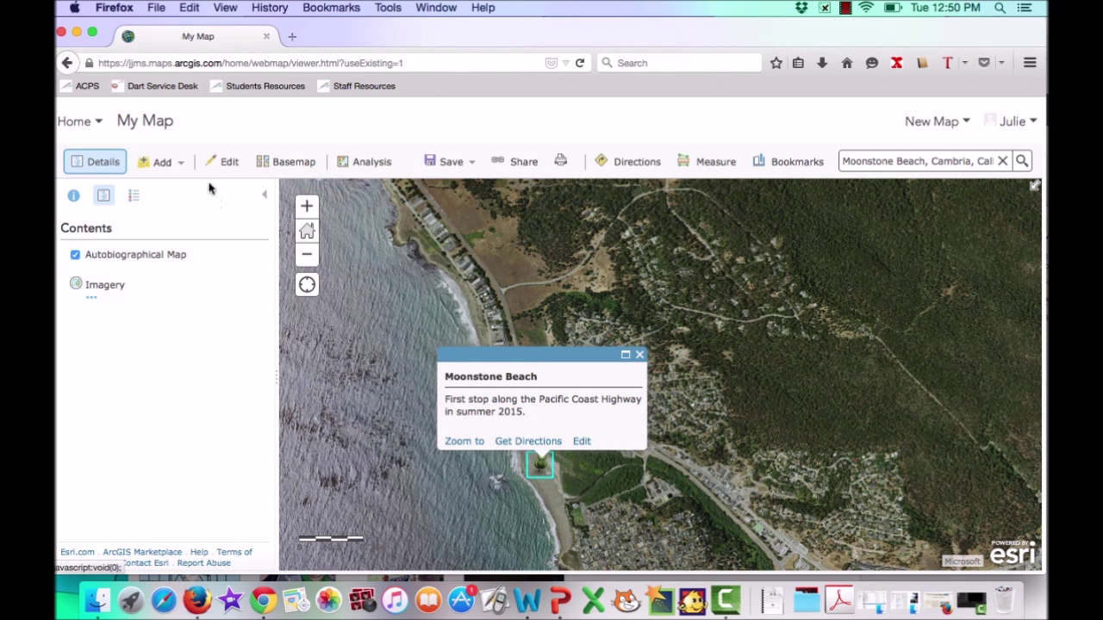
pyautogui.click(582, 442)
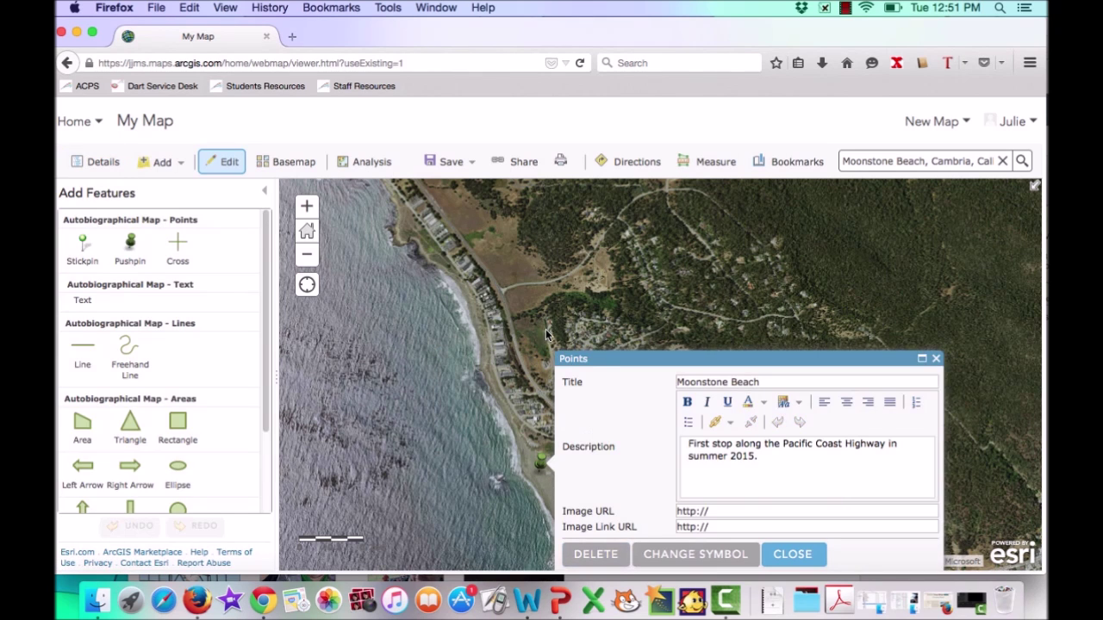
# Step: Open the point's symbol choices and browse the Shapes, Basic and Numbers categories
pyautogui.moveTo(463, 347); pyautogui.dragTo(449, 296)
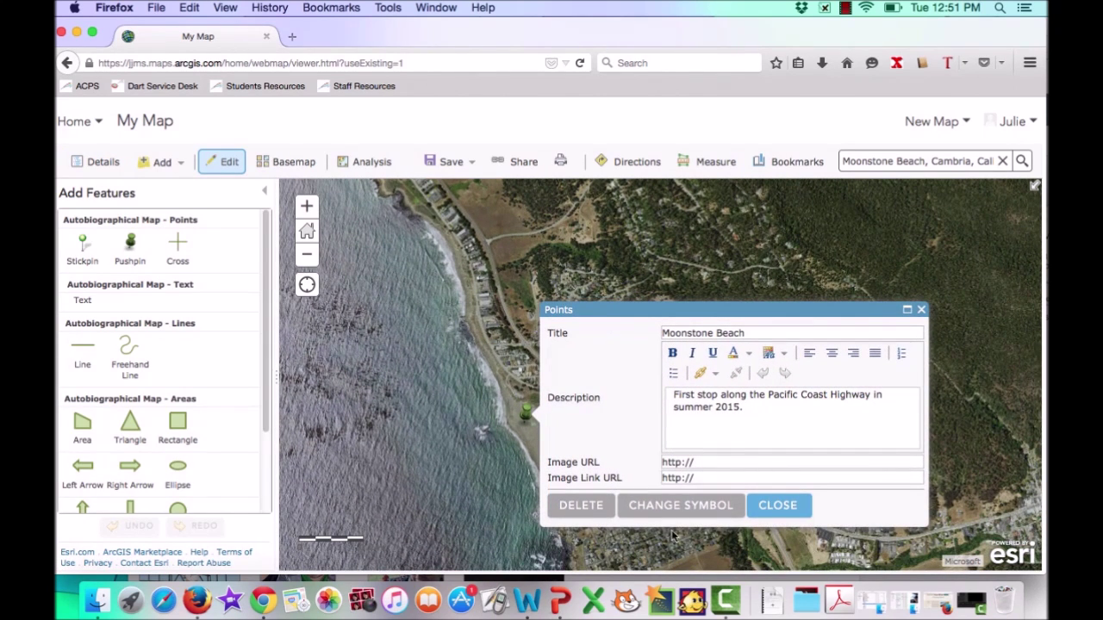
pyautogui.click(679, 508)
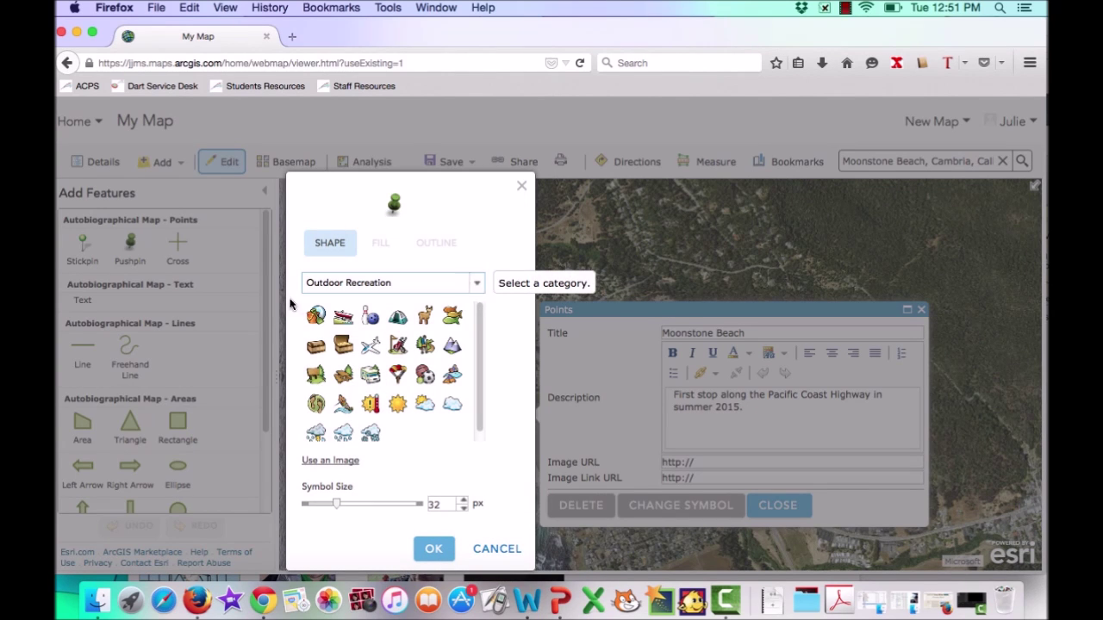
pyautogui.click(480, 286)
pyautogui.click(406, 299)
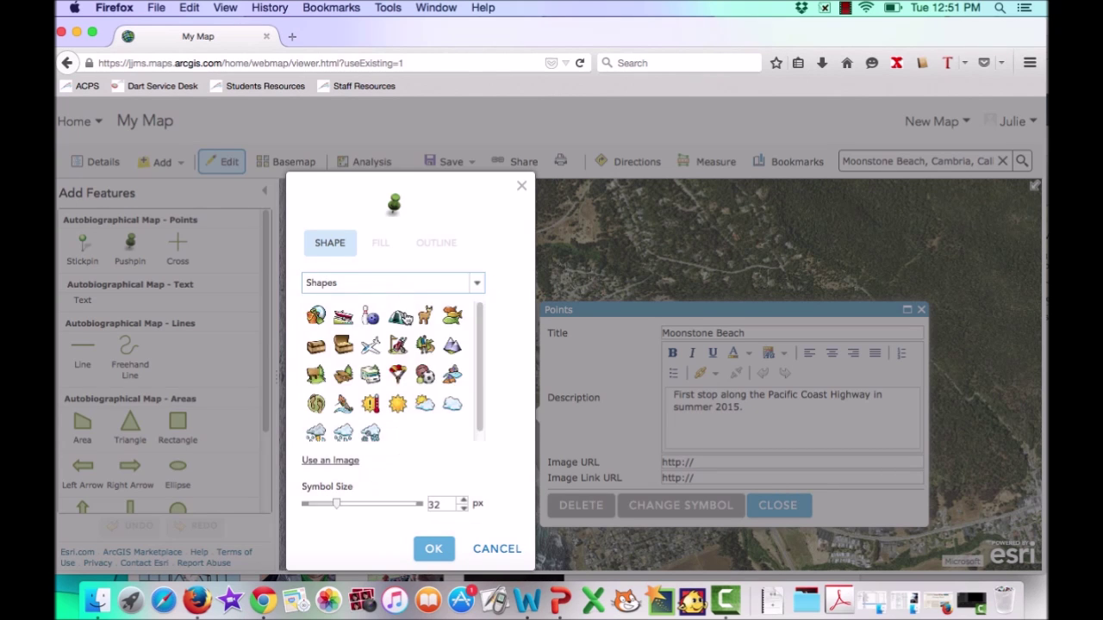
pyautogui.scroll(-5, 415, 416)
pyautogui.scroll(5, 419, 411)
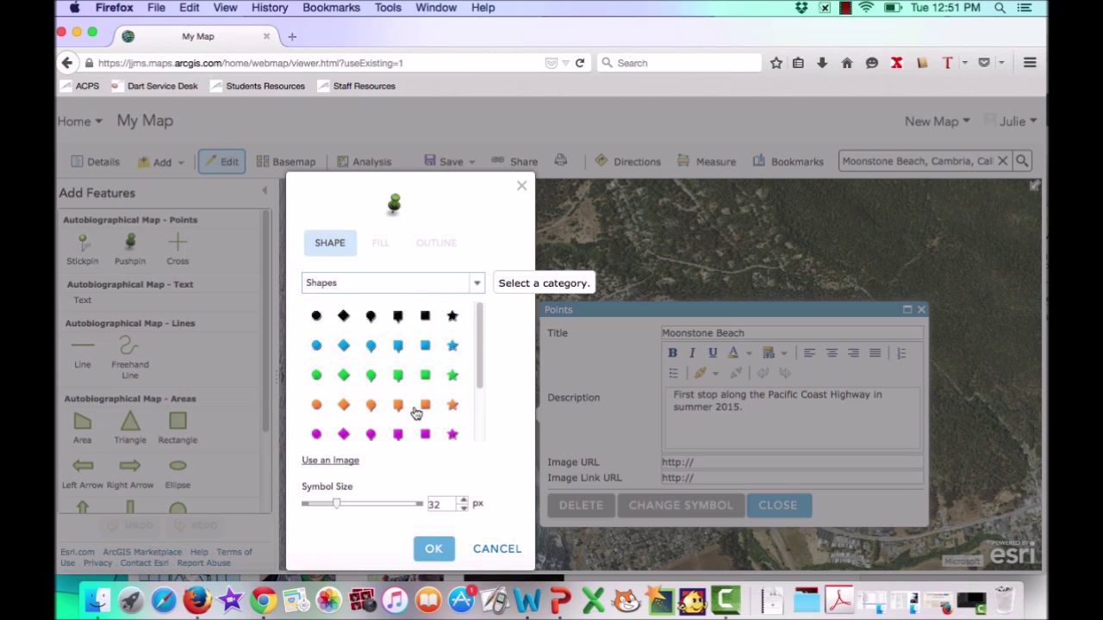
pyautogui.click(476, 284)
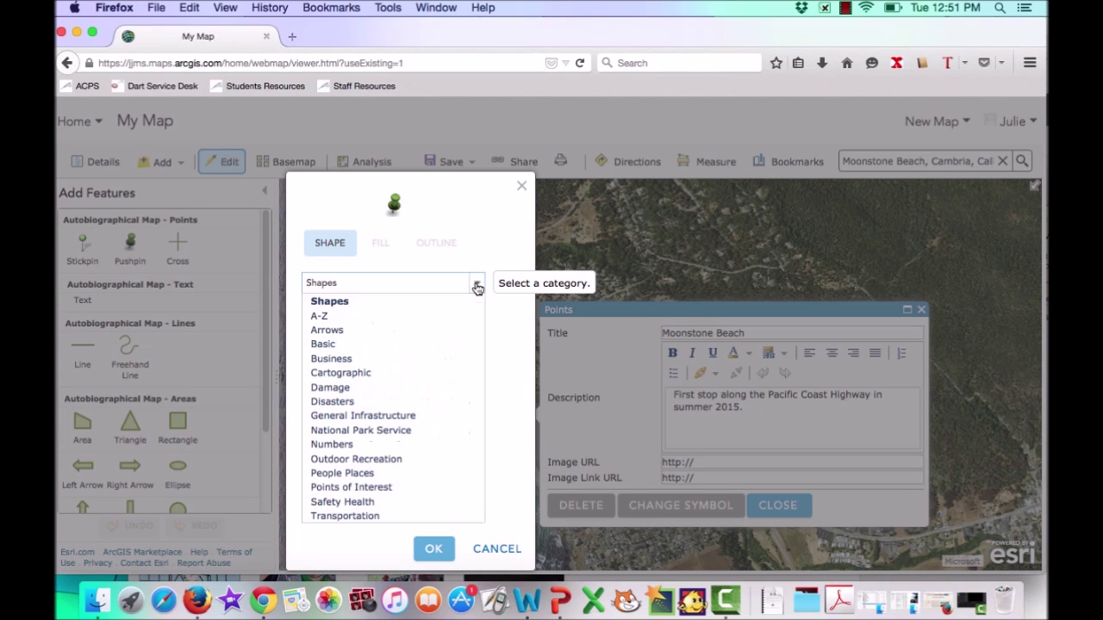
pyautogui.click(357, 345)
pyautogui.scroll(-2, 438, 421)
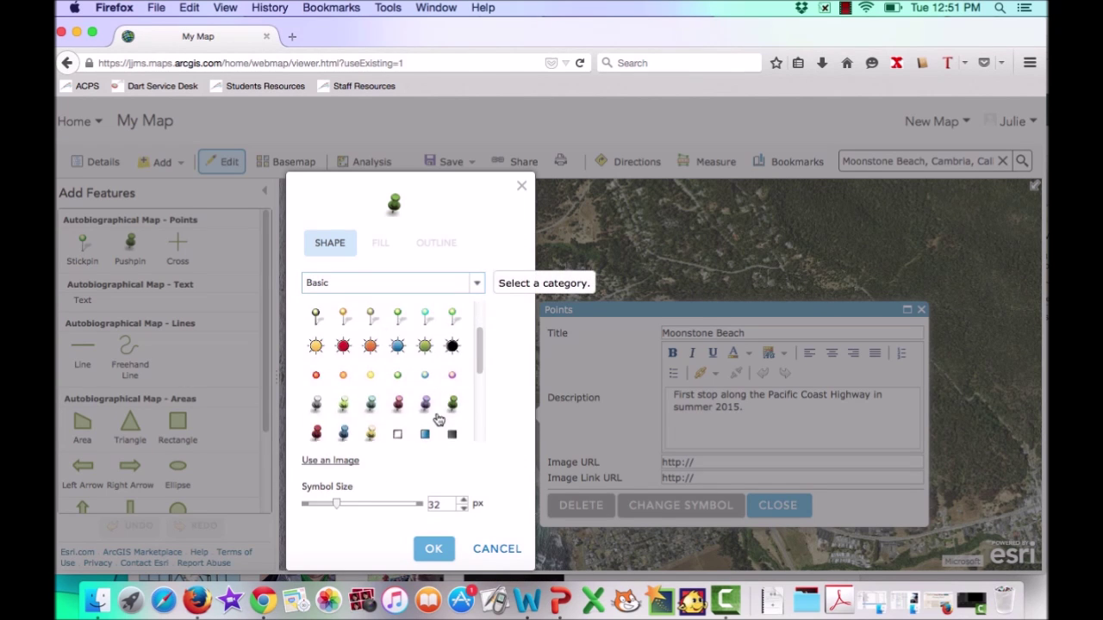
pyautogui.click(479, 285)
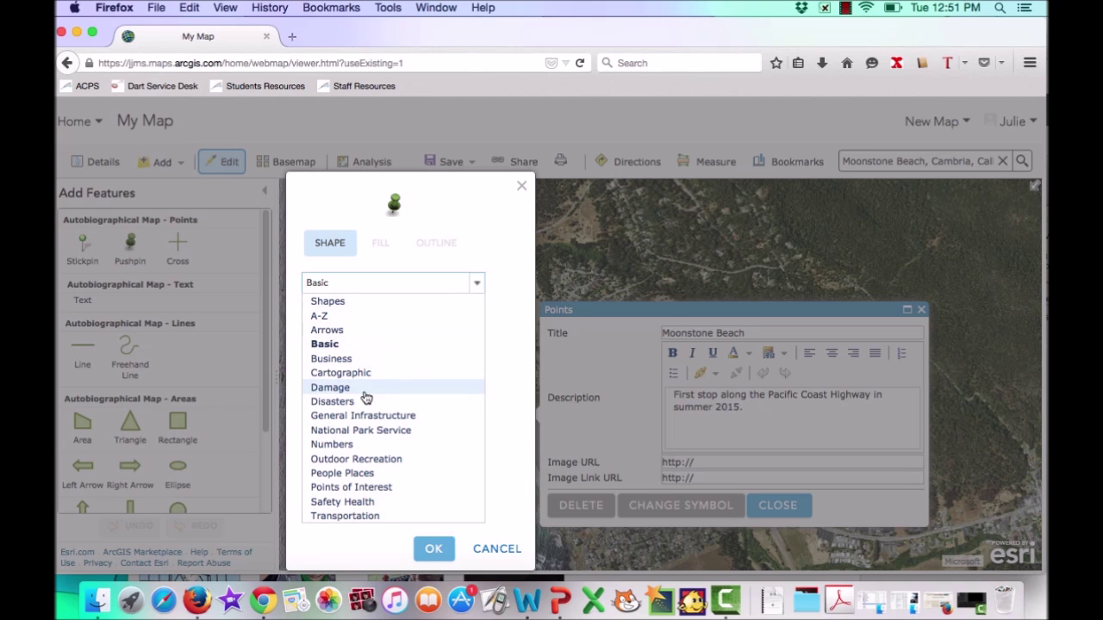
pyautogui.click(344, 447)
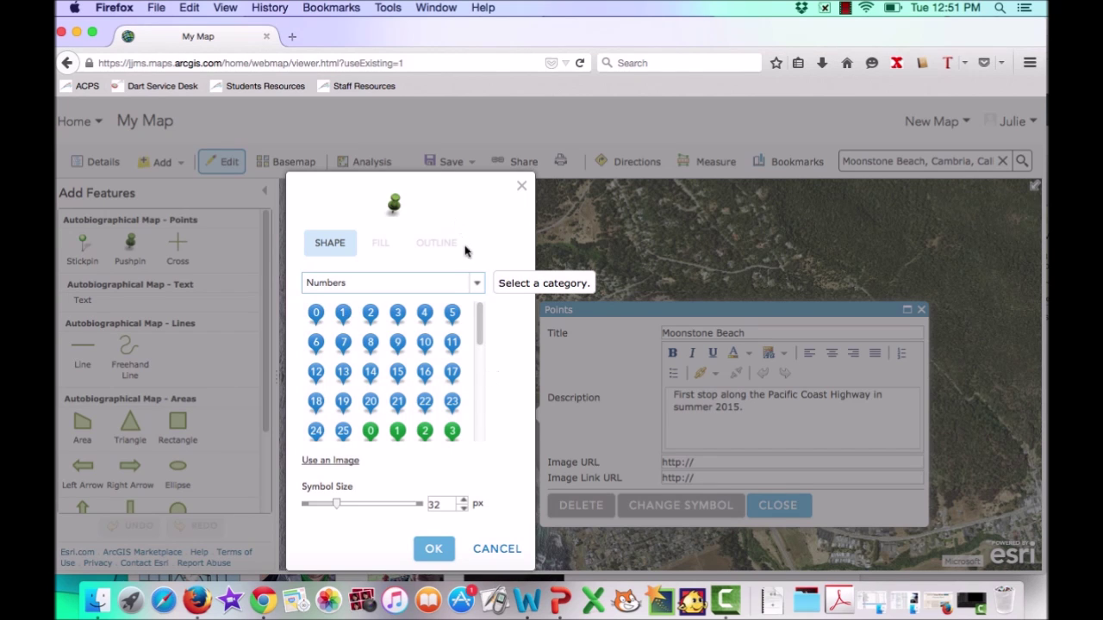
# Step: Pick the beach-toys icon from Outdoor Recreation as the point's new symbol
pyautogui.click(476, 285)
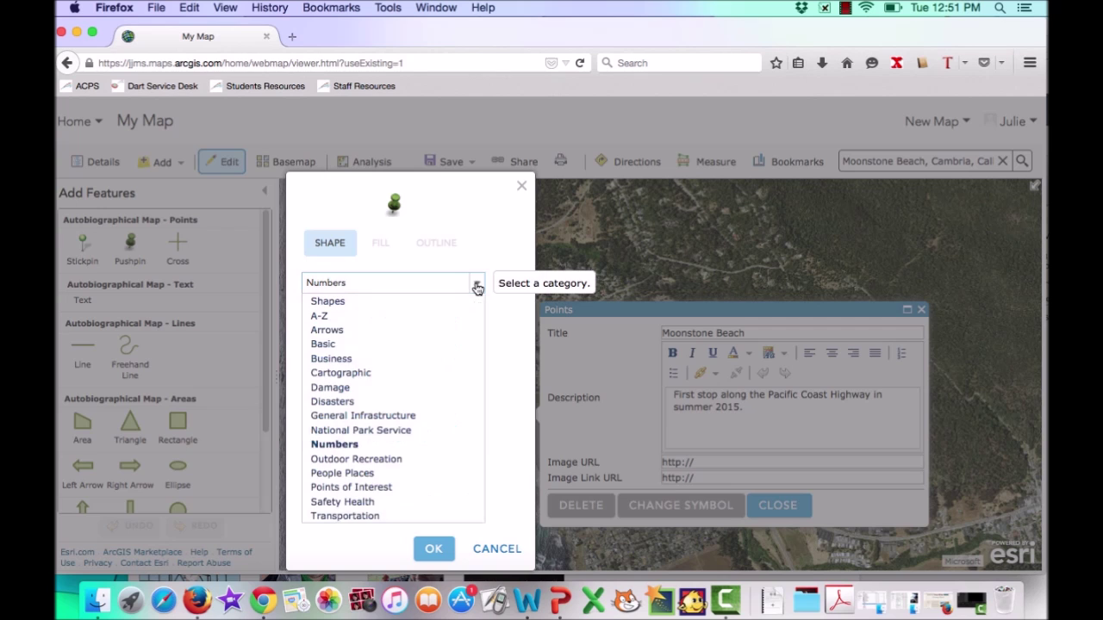
pyautogui.click(363, 461)
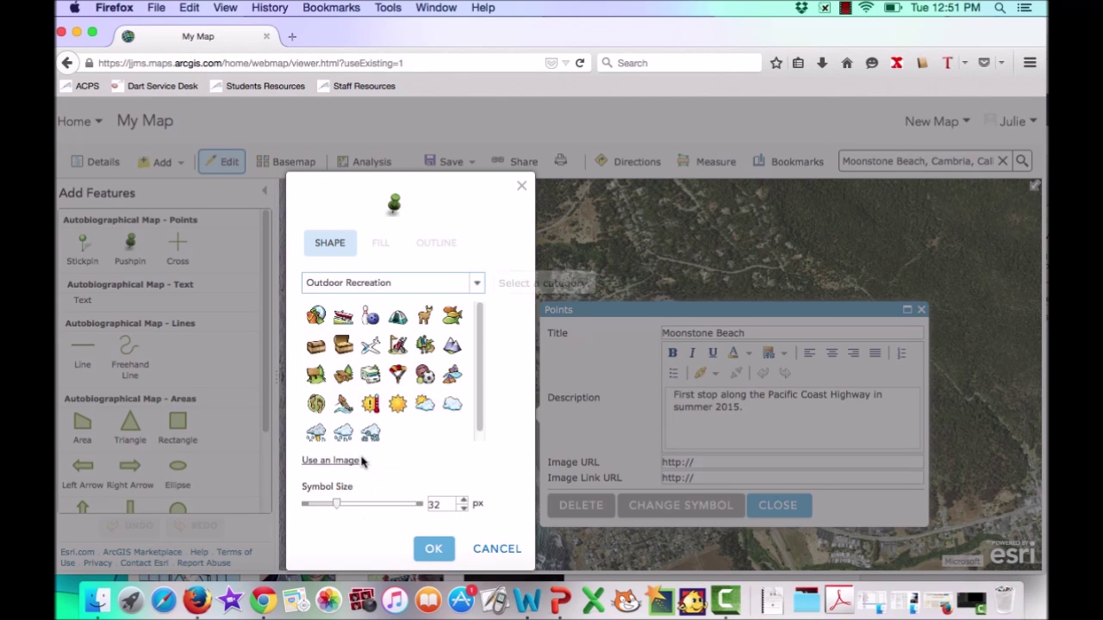
pyautogui.click(317, 319)
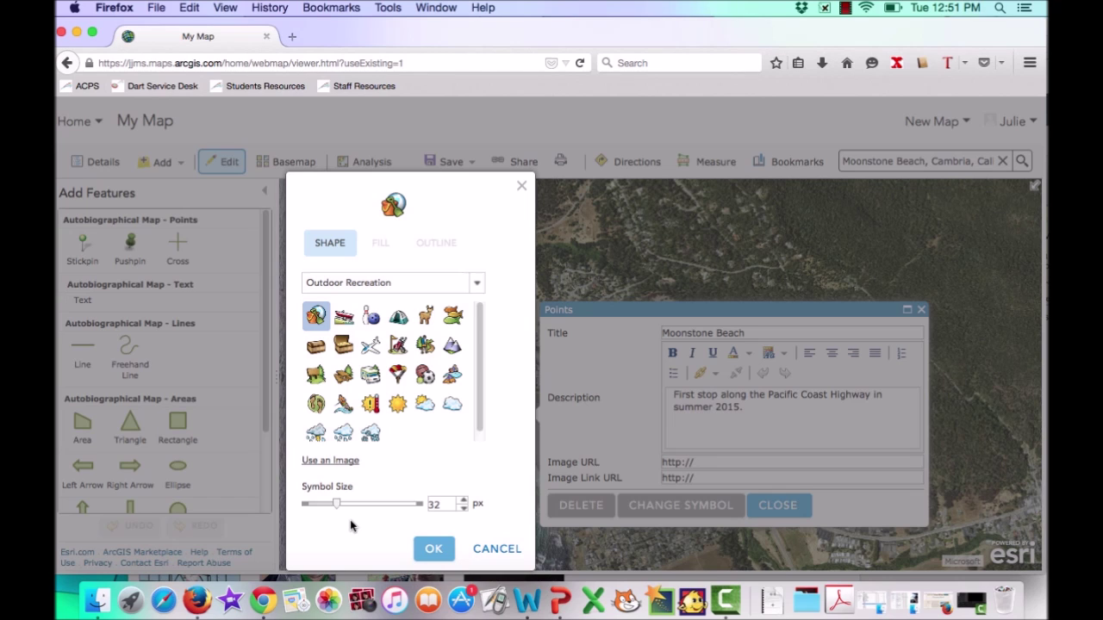
pyautogui.click(436, 549)
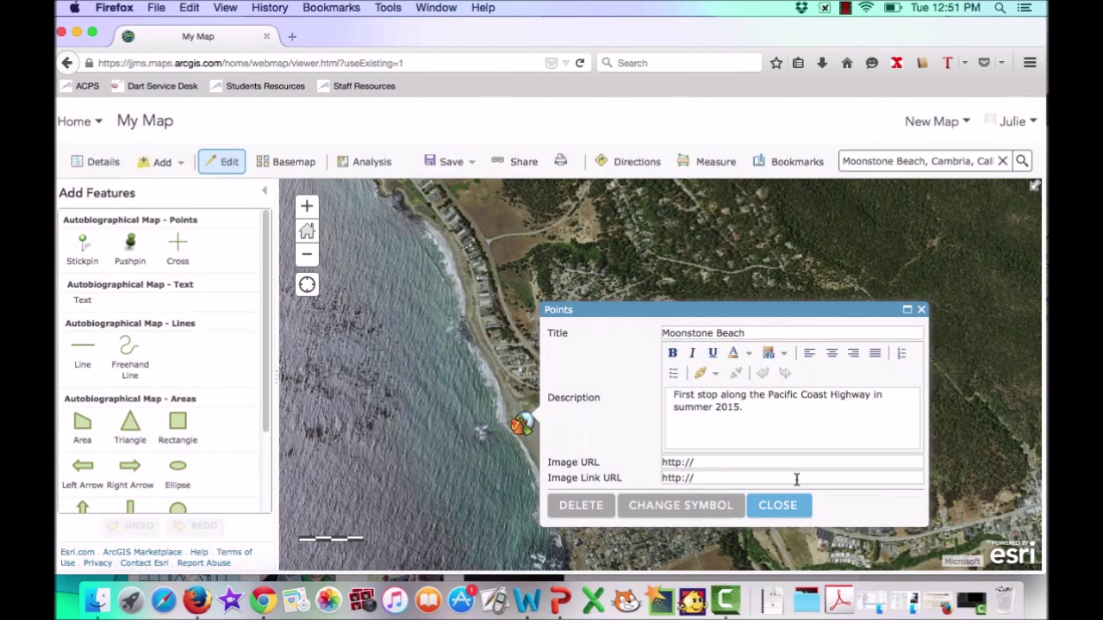
# Step: Close the Points editor, exit Edit mode, and open the beach-toys point's Moonstone Beach popup
pyautogui.click(786, 508)
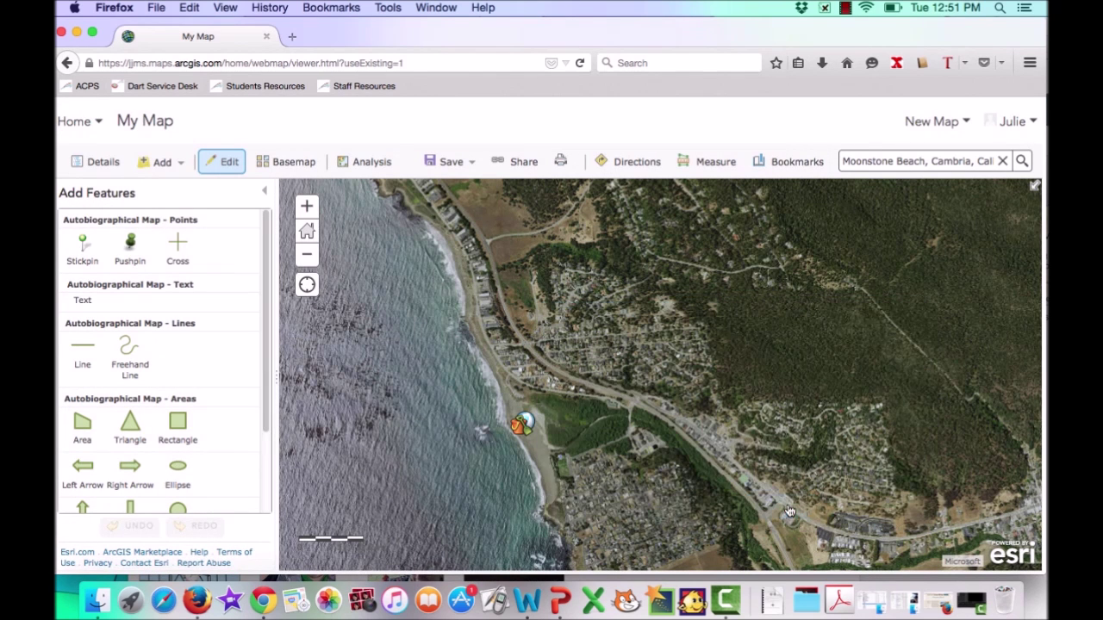
pyautogui.click(219, 165)
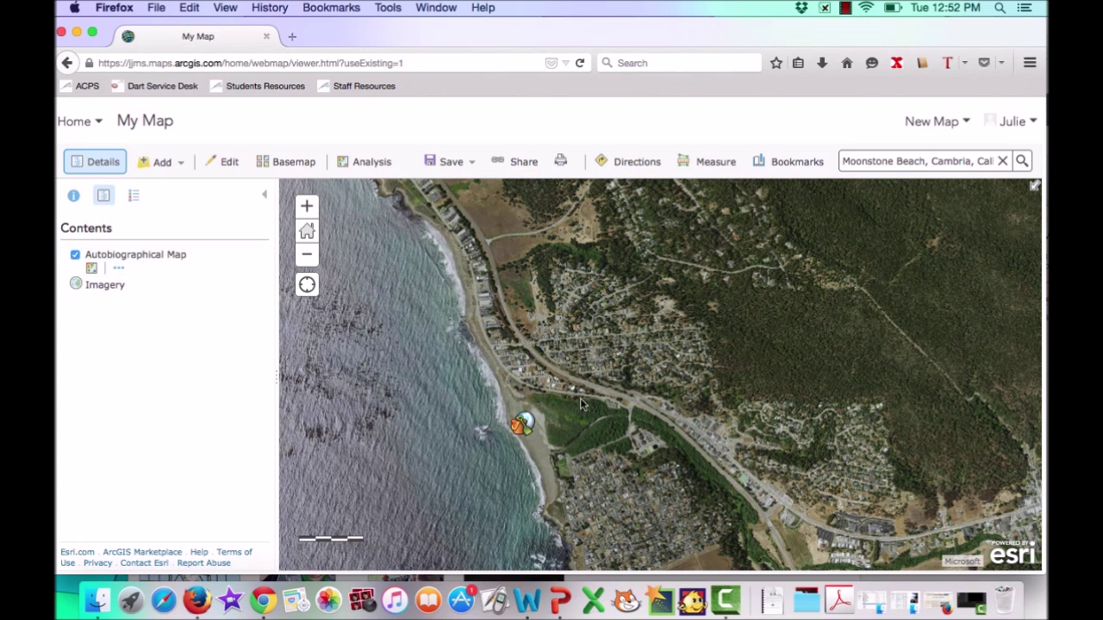
pyautogui.click(524, 423)
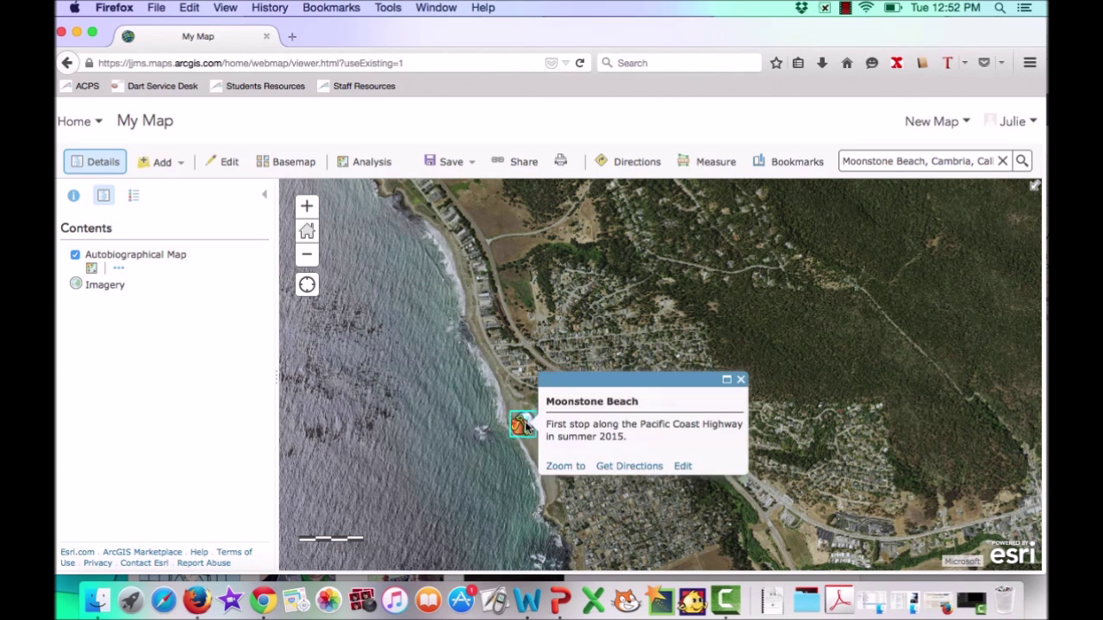